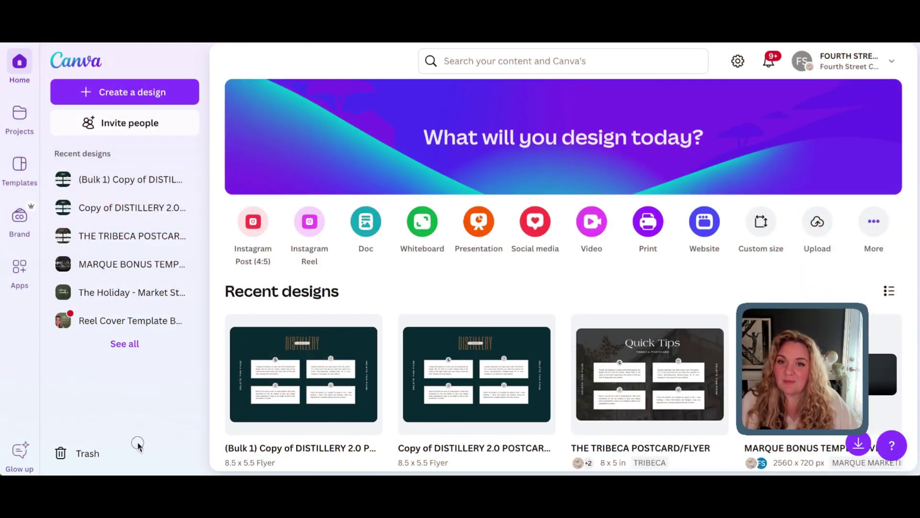
- Import BICYCLETTE PROPERTY SHEET.pdf and open it as an editable four-page design in a new tab
left_click_drag(138, 444, 343, 238)
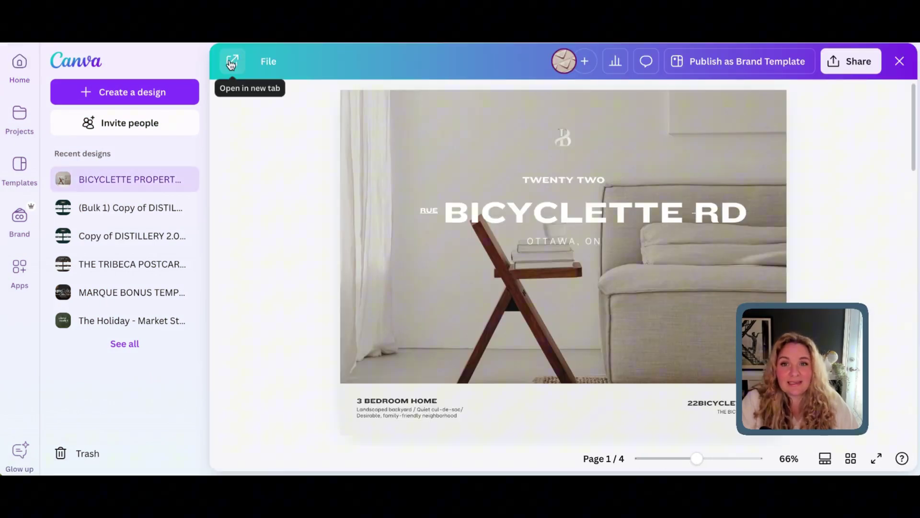
left_click(230, 63)
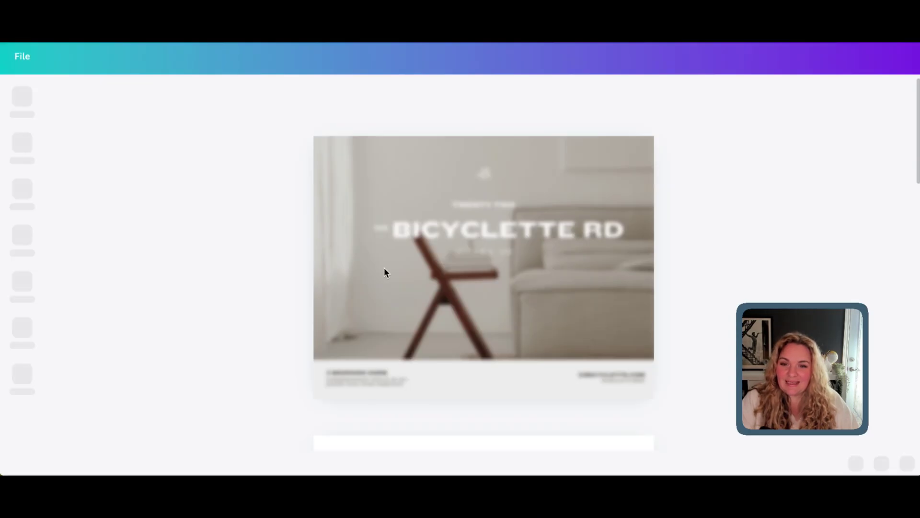
scroll(386, 269, "down", 5)
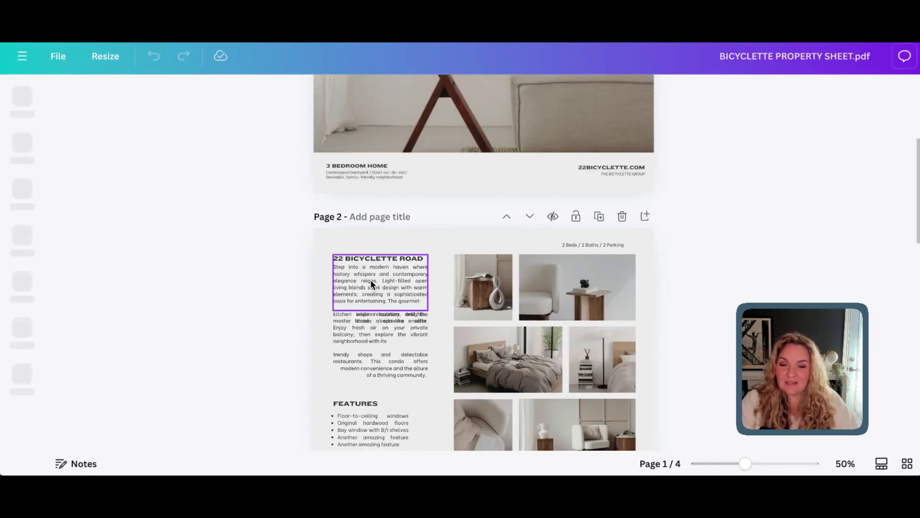
- Swap the first interior photo on page 2 for the uploaded bicycle picture
left_click(370, 280)
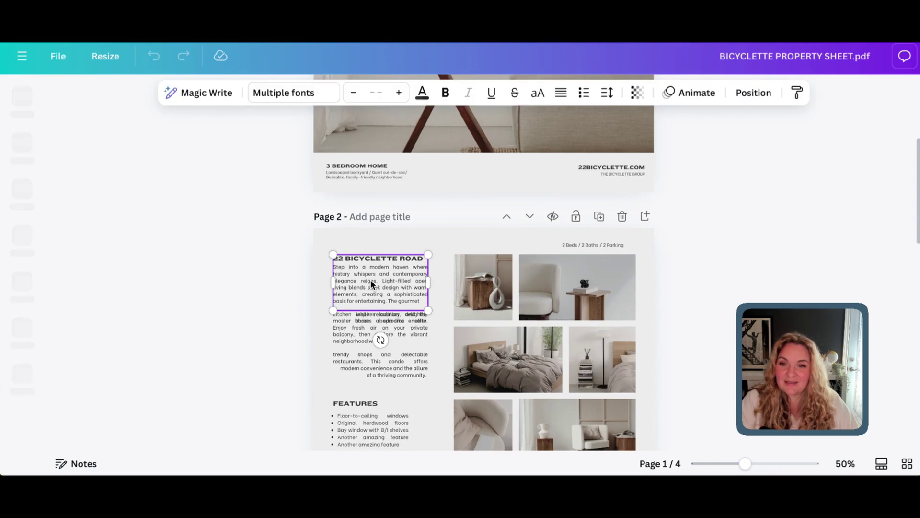
left_click(488, 297)
left_click(22, 283)
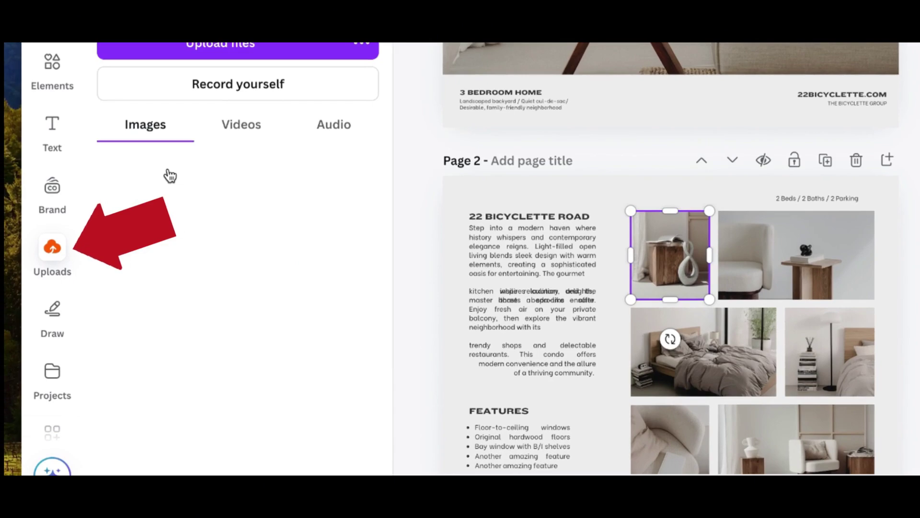
mouse_move(117, 236)
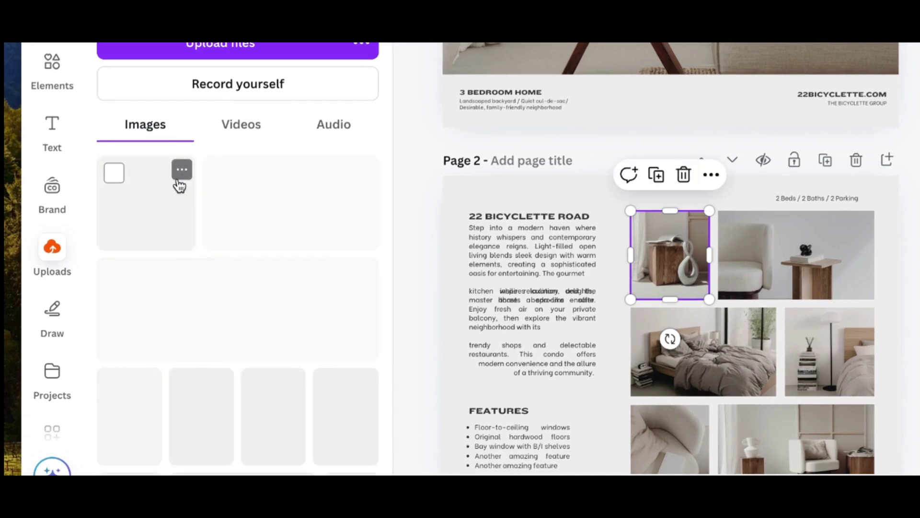
scroll(257, 302, "down", 5)
left_click_drag(261, 298, 747, 252)
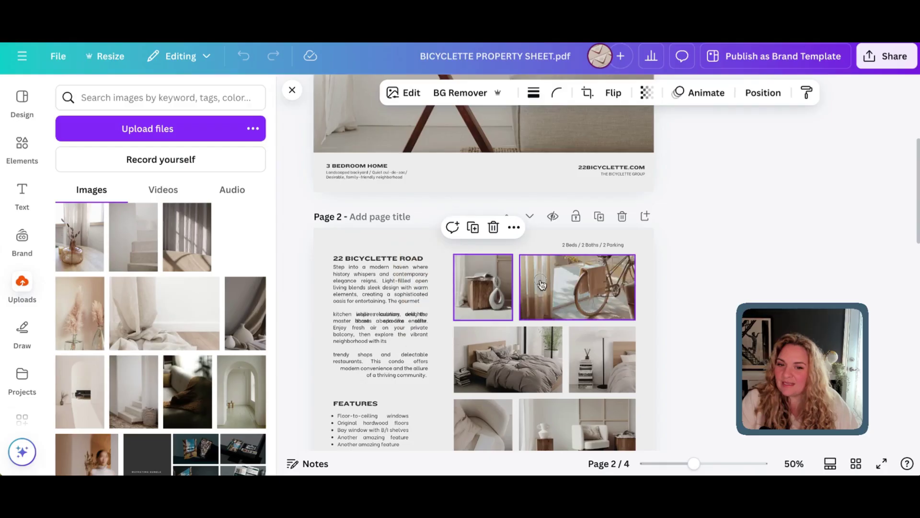
left_click_drag(542, 285, 493, 286)
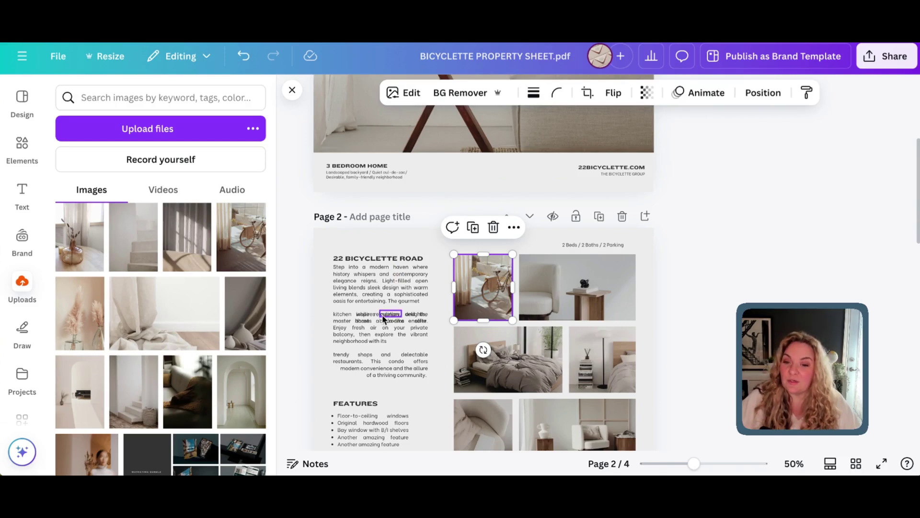
- Move the kitchen paragraph down and shift the three bedrooms text piece right on page 2
left_click(353, 316)
left_click_drag(354, 329, 349, 371)
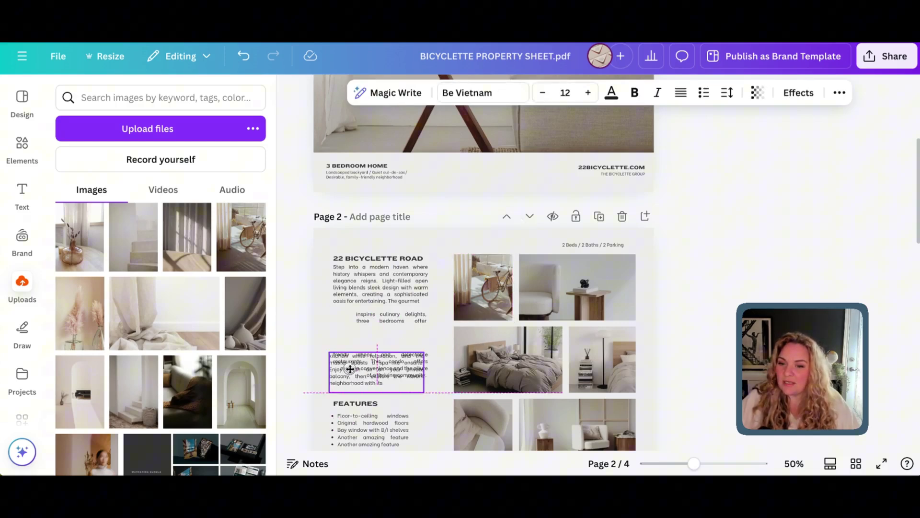
left_click(392, 301)
left_click(373, 316)
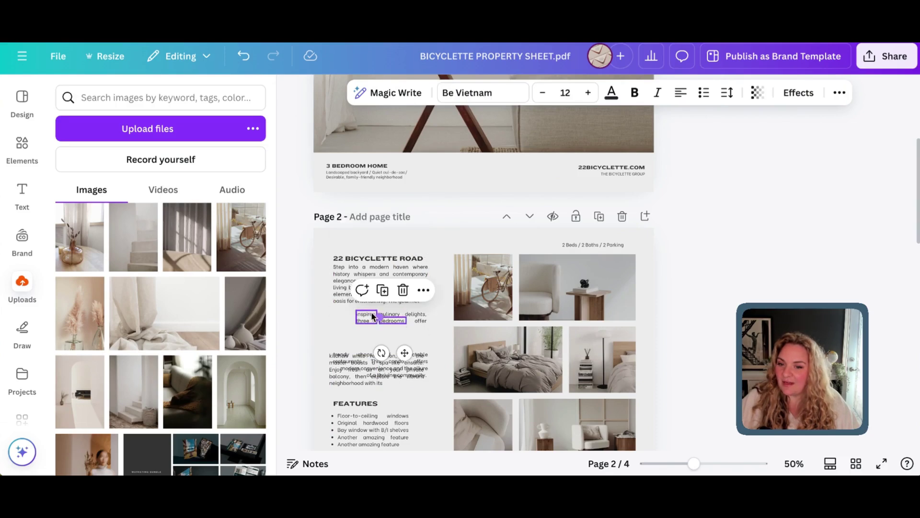
left_click_drag(365, 317, 420, 318)
- Edit the 22 BICYCLETTE ROAD heading, then check the vertical 22 BICYCLETTE RD text on page 3
left_click(355, 283)
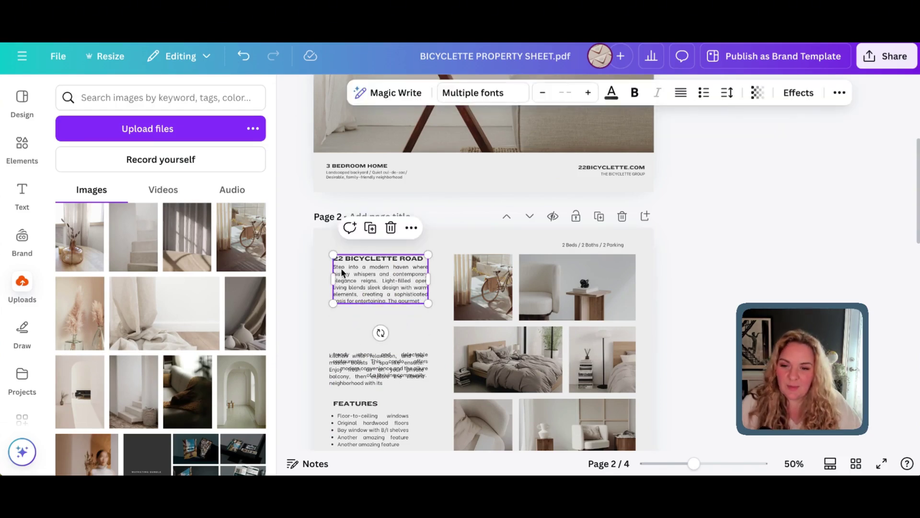
double_click(359, 276)
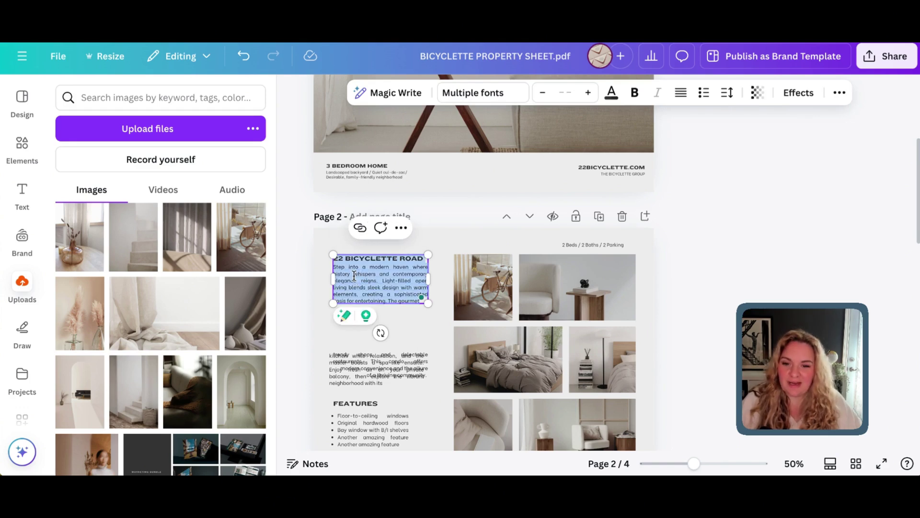
scroll(528, 287, "down", 5)
left_click(605, 274)
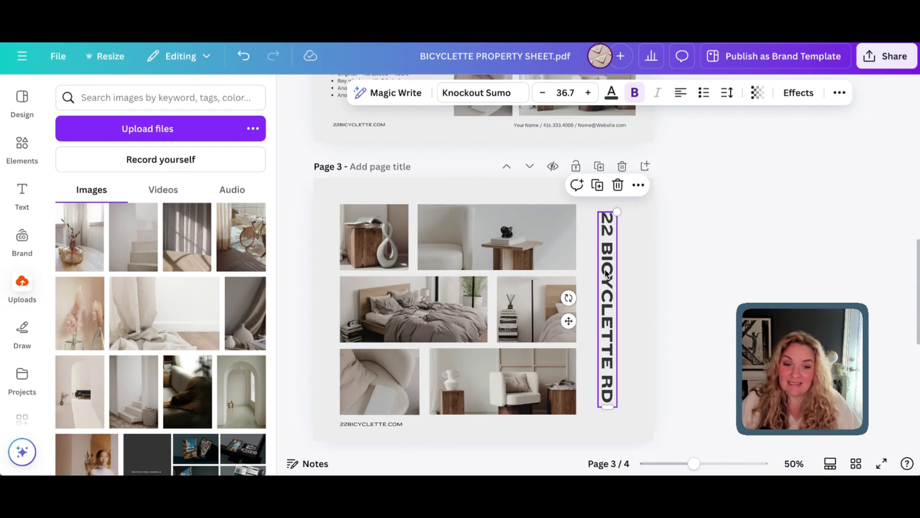
scroll(411, 266, "up", 1)
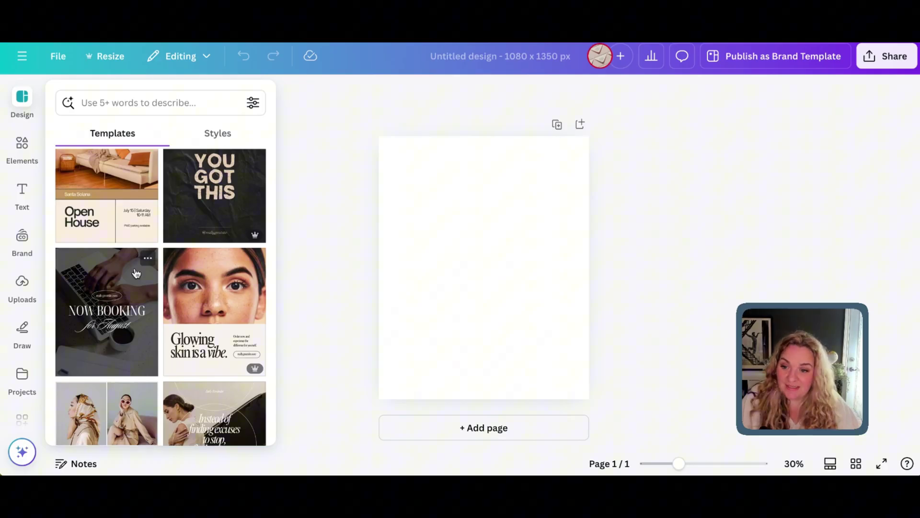
- Scroll the templates for the blank 1080 × 1350 design to the blue 3 Content Ideas template
scroll(179, 276, "down", 5)
scroll(179, 276, "down", 10)
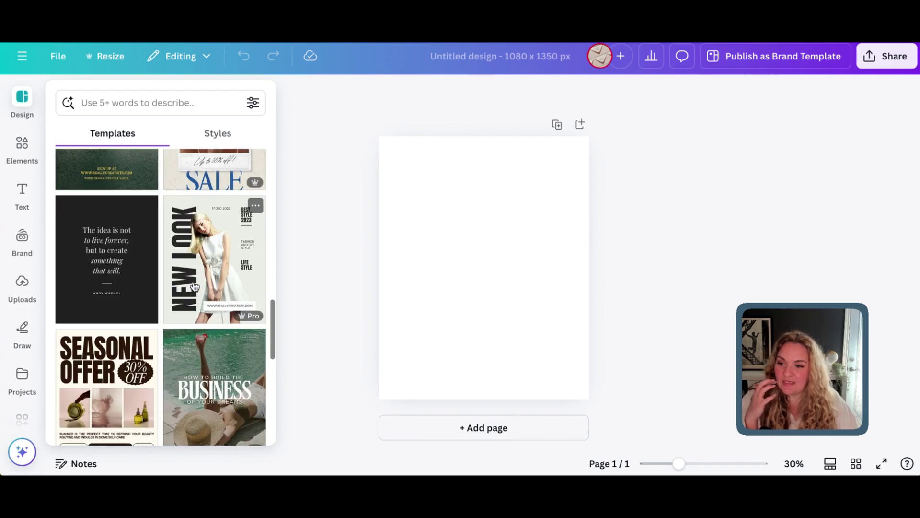
scroll(193, 283, "down", 5)
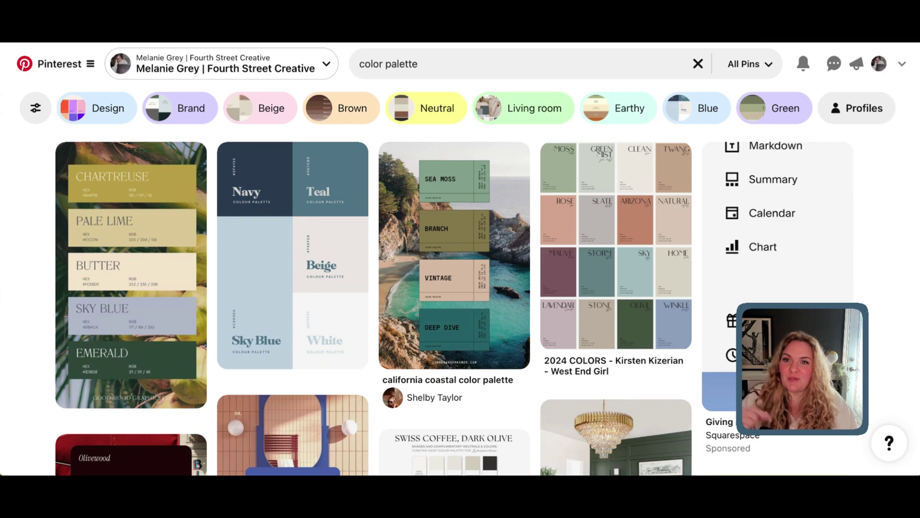
- Browse Pinterest 'color palette' pins and screenshot the Lavender, Obsidian, Cream, Lime, Cherry palette
scroll(299, 276, "down", 3)
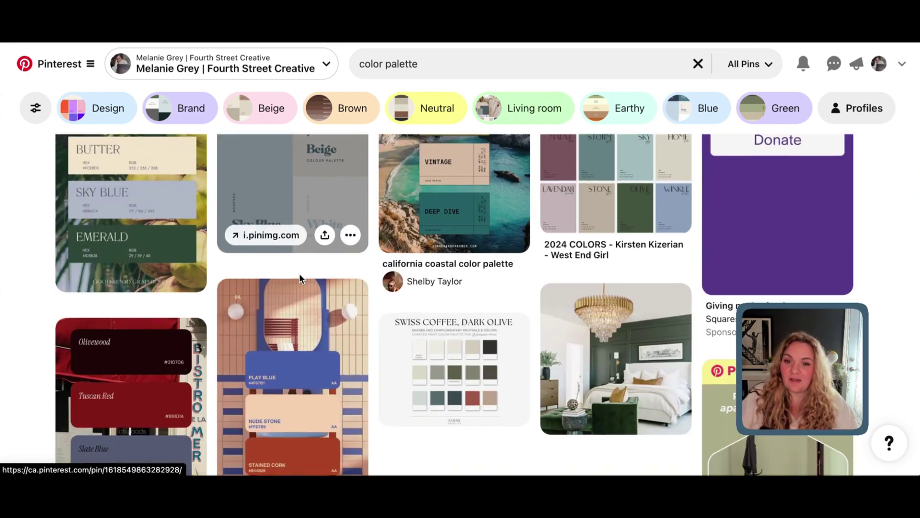
scroll(300, 277, "down", 10)
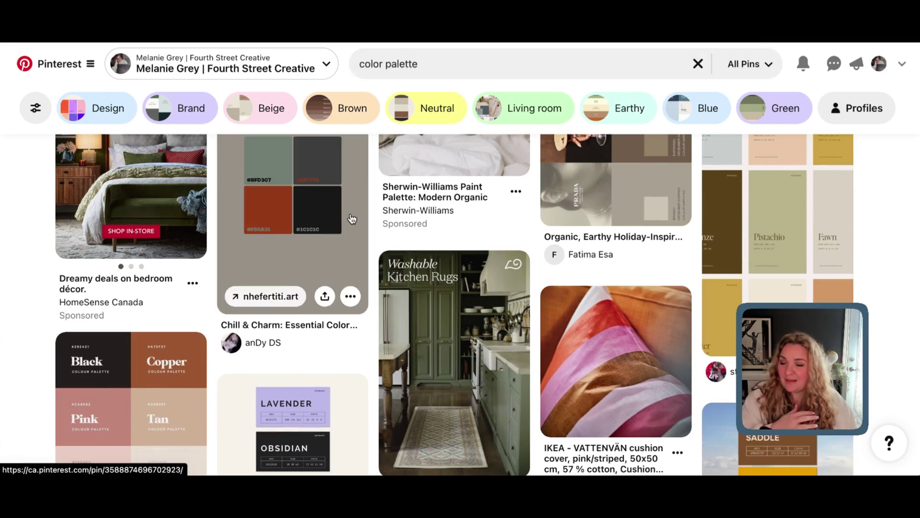
scroll(299, 236, "down", 3)
scroll(299, 235, "down", 3)
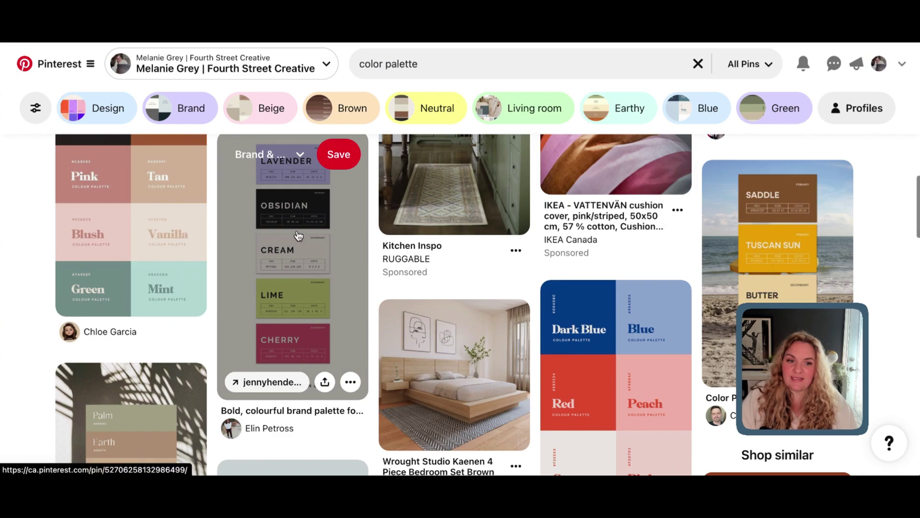
scroll(299, 235, "up", 2)
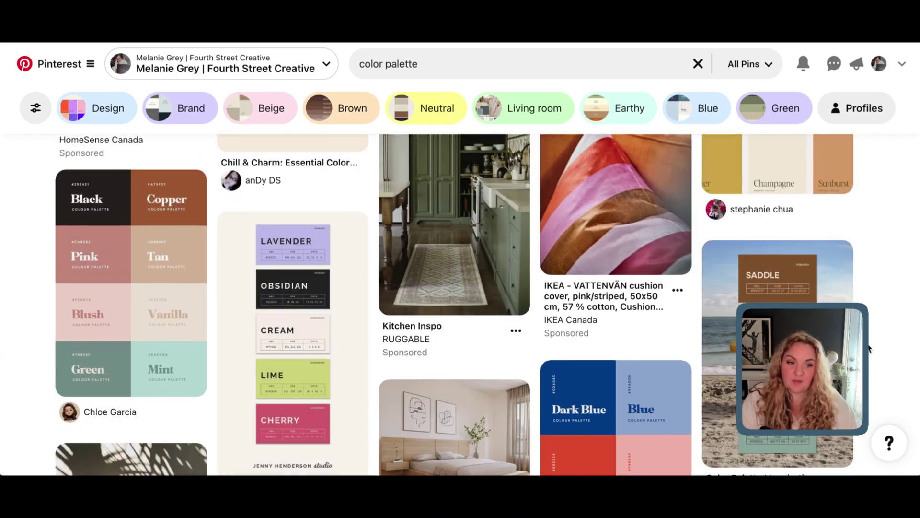
key("super+shift+4")
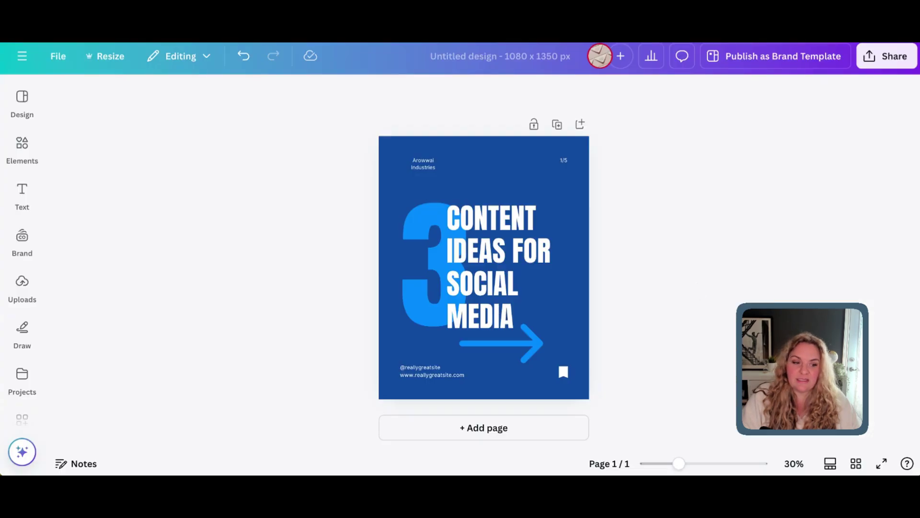
- Place the palette screenshot small in the top-right corner and apply its colours to the page
left_click_drag(520, 295, 412, 255)
left_click_drag(481, 223, 575, 161)
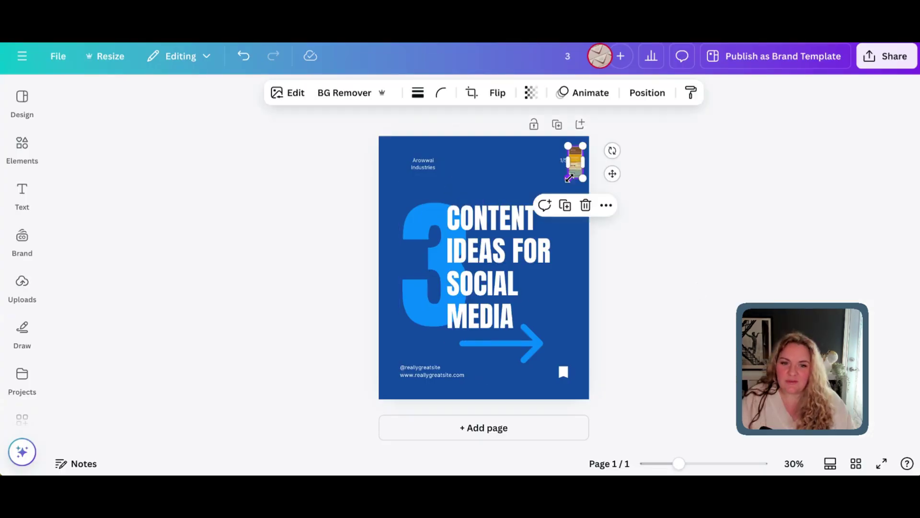
right_click(575, 162)
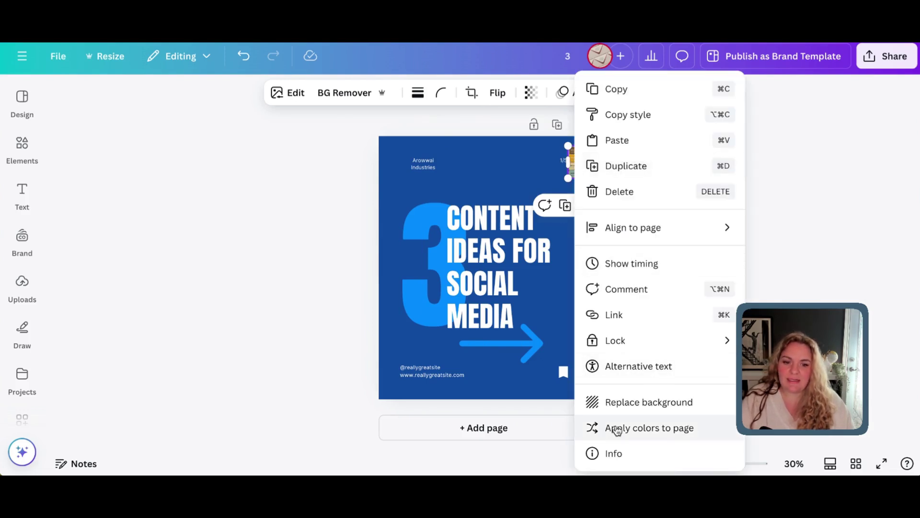
left_click(618, 429)
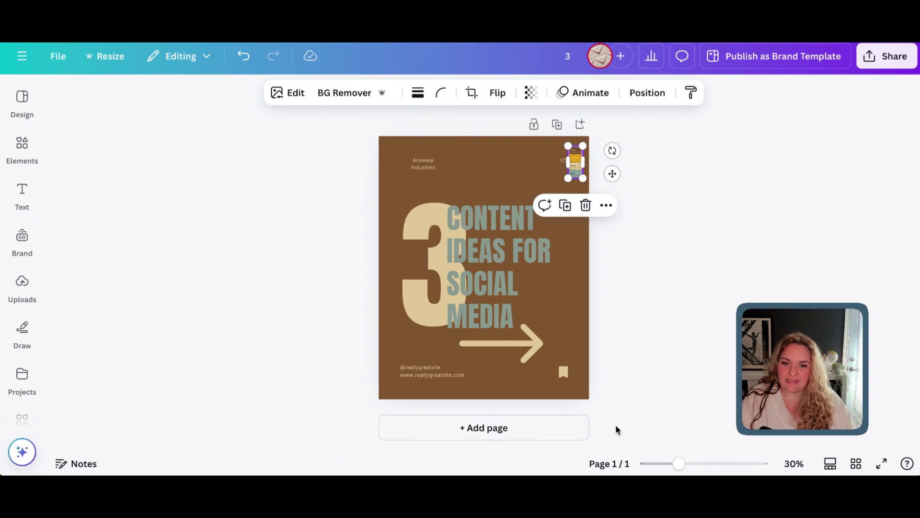
- Reapply the palette colours repeatedly until the page shows an olive background with cream accents
right_click(577, 161)
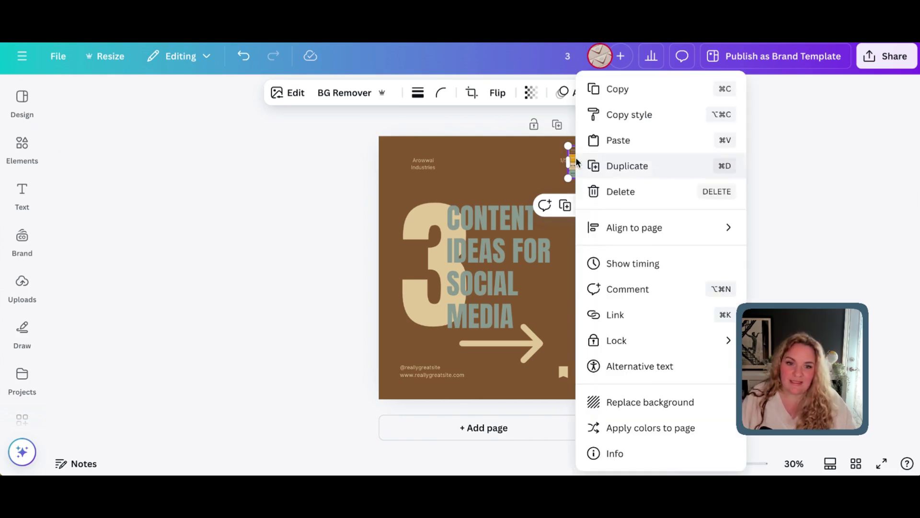
left_click(628, 432)
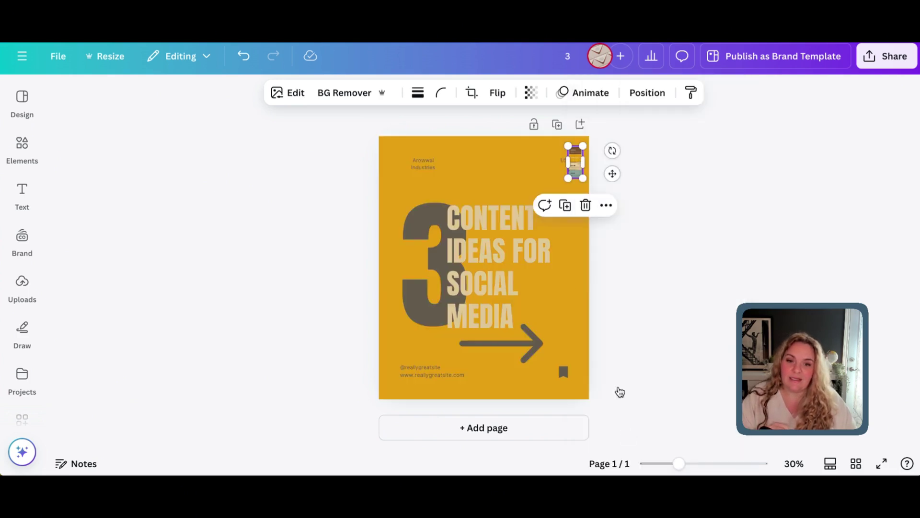
right_click(575, 165)
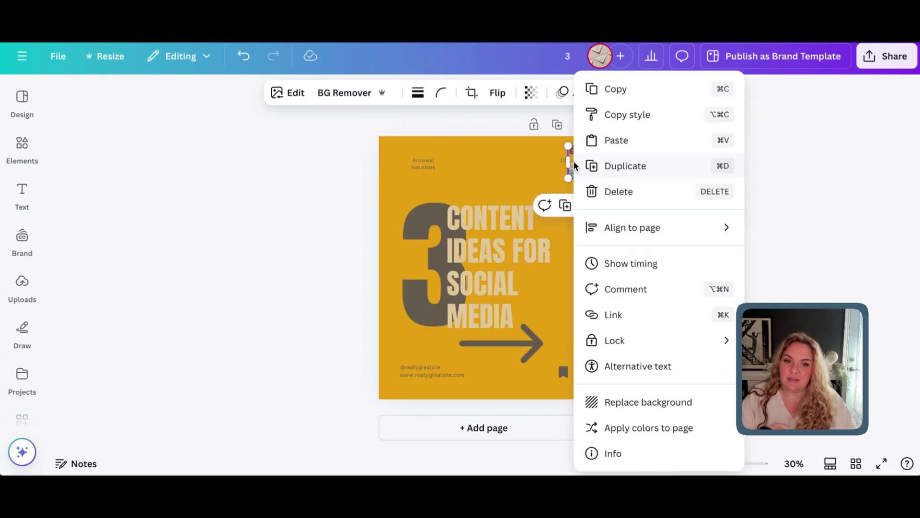
left_click(628, 431)
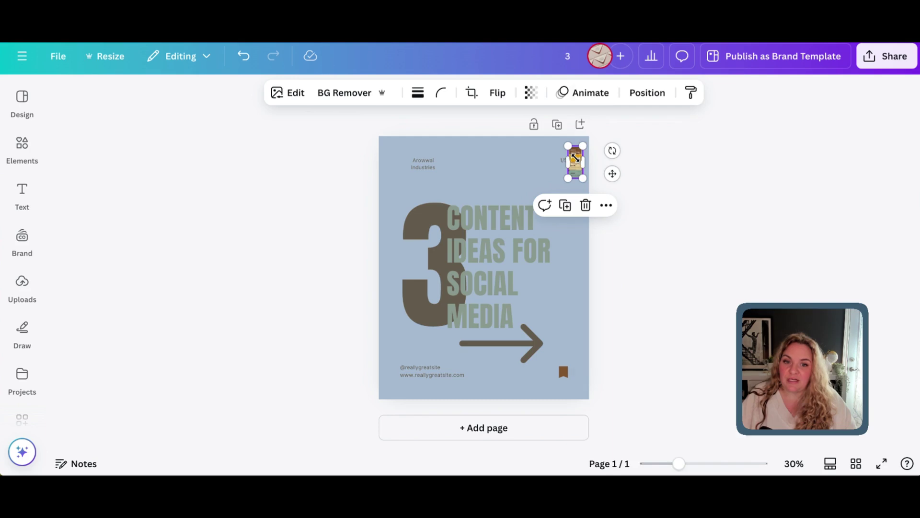
right_click(576, 158)
left_click(627, 432)
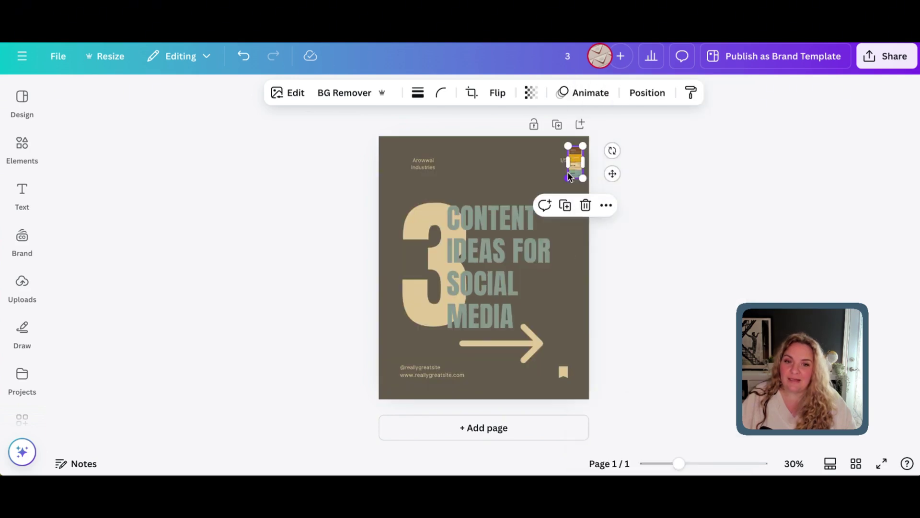
right_click(574, 161)
left_click(635, 433)
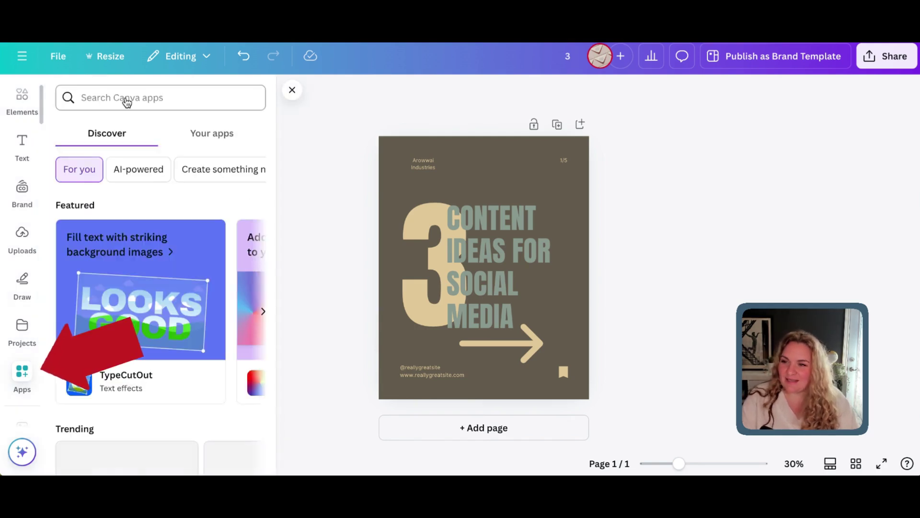
- Find the Brandfetch app via 'brand fetch' and search it for 'royal lepage'
left_click(126, 97)
type("brand fetch")
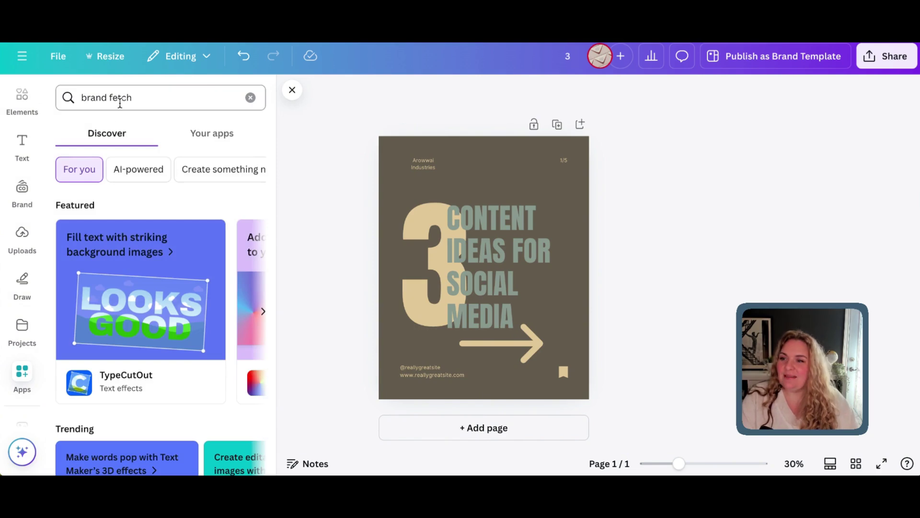
key("Return")
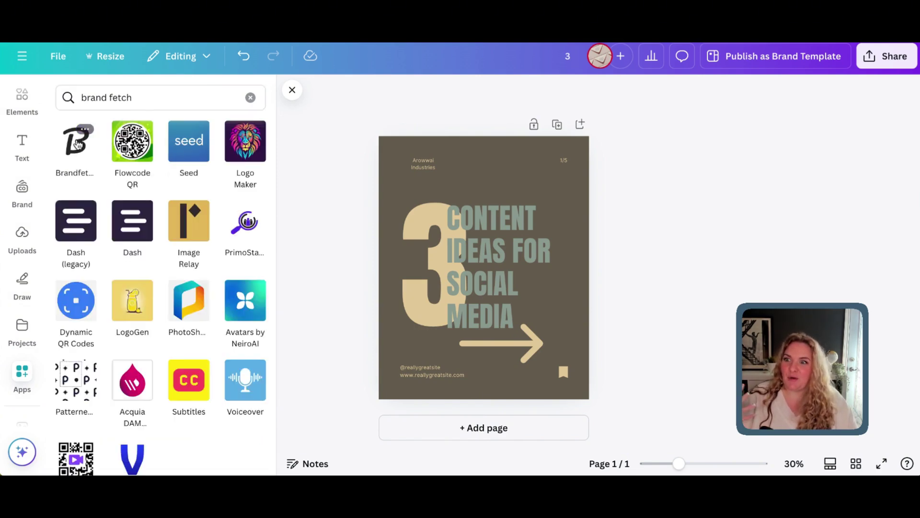
left_click(76, 144)
left_click(88, 140)
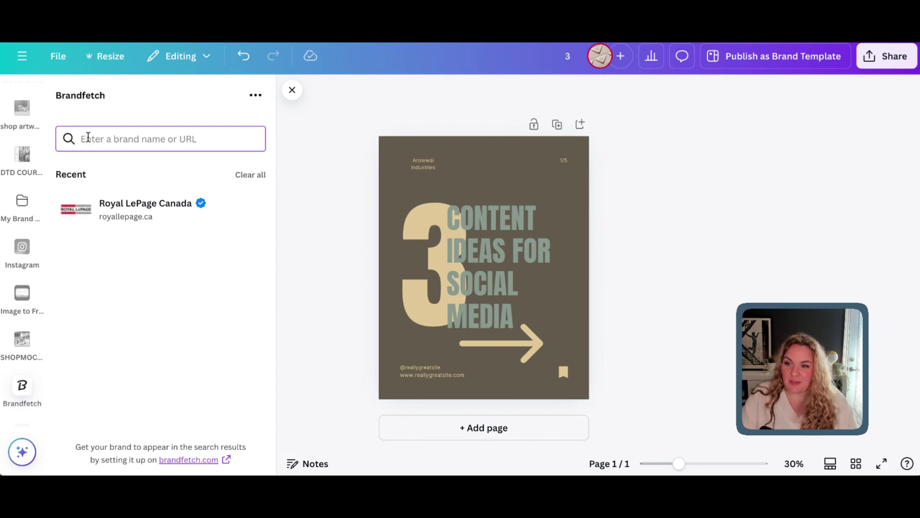
type("royal lepage")
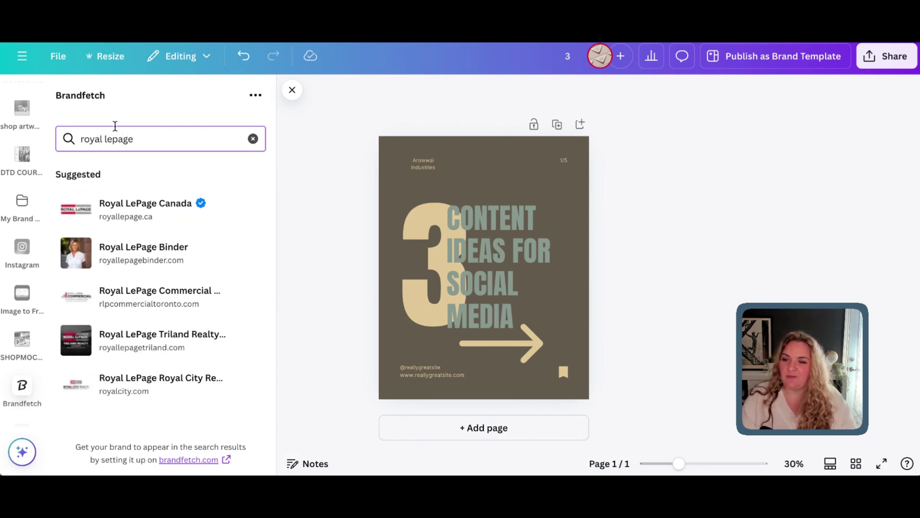
- Open Royal LePage Canada, look through its colours and images, and add the wide logo
left_click(145, 211)
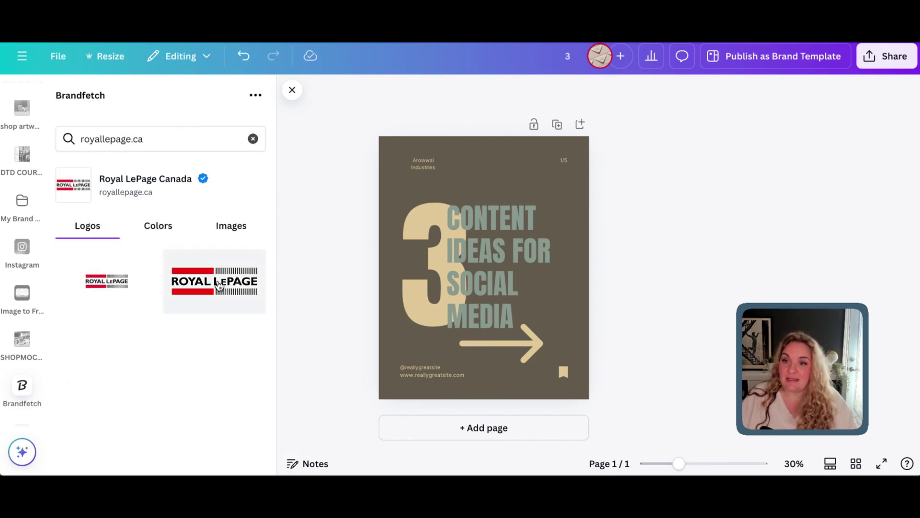
left_click(160, 227)
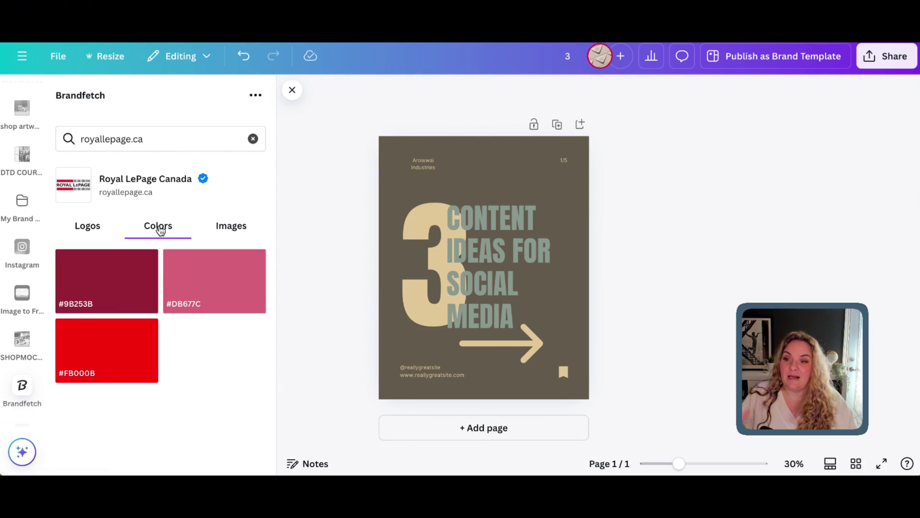
left_click(232, 229)
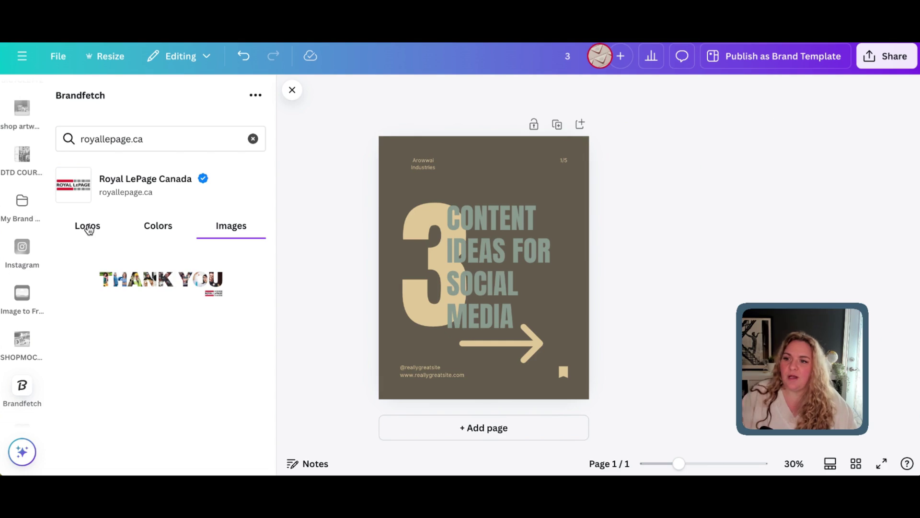
left_click(88, 229)
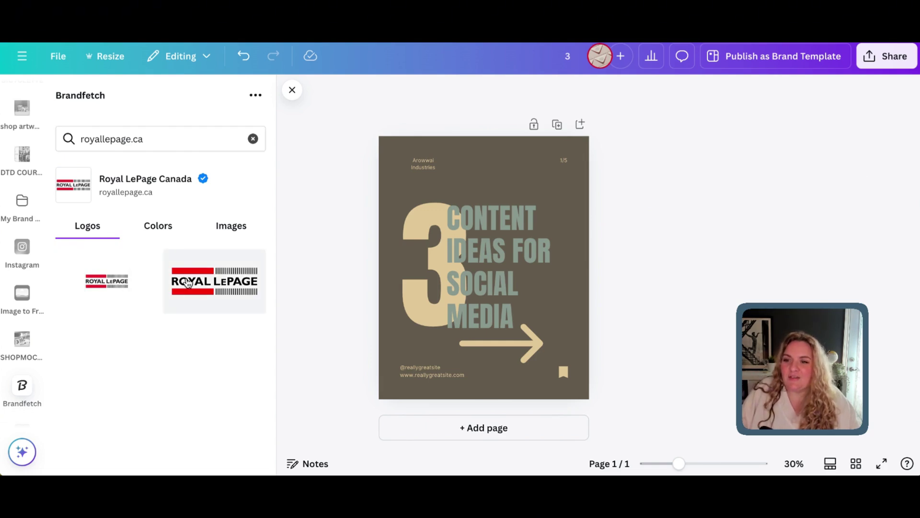
left_click(188, 283)
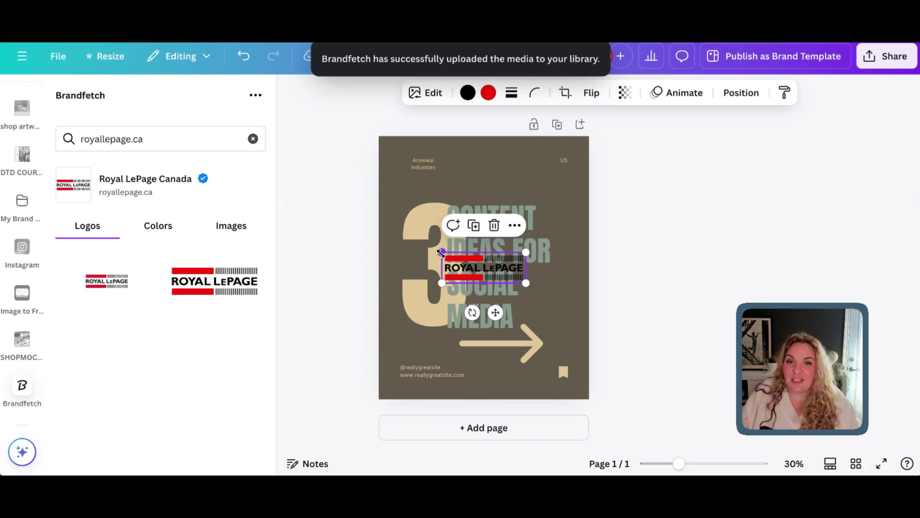
- Delete the footer text, keeping the arrow, and place the shrunken logo in the lower-left corner
left_click_drag(451, 261, 421, 312)
left_click(468, 396)
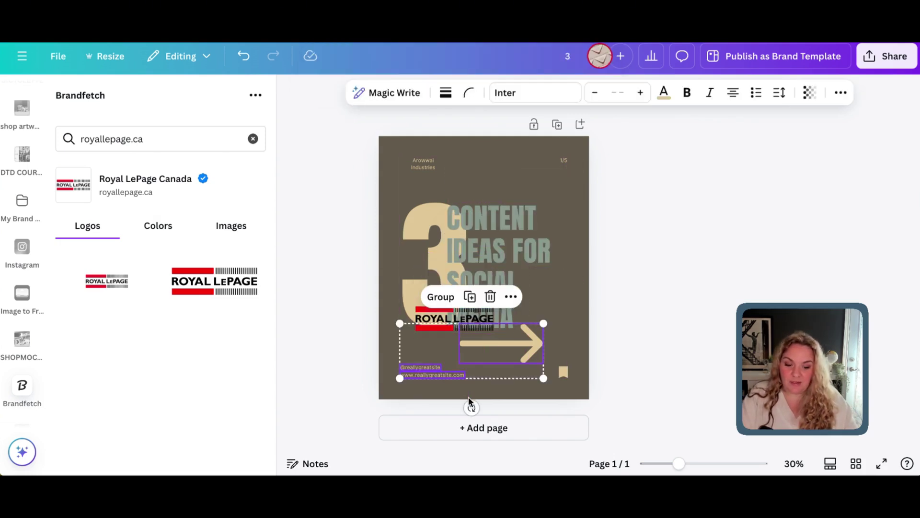
key("Delete")
key("ctrl+z")
left_click(407, 382)
key("Delete")
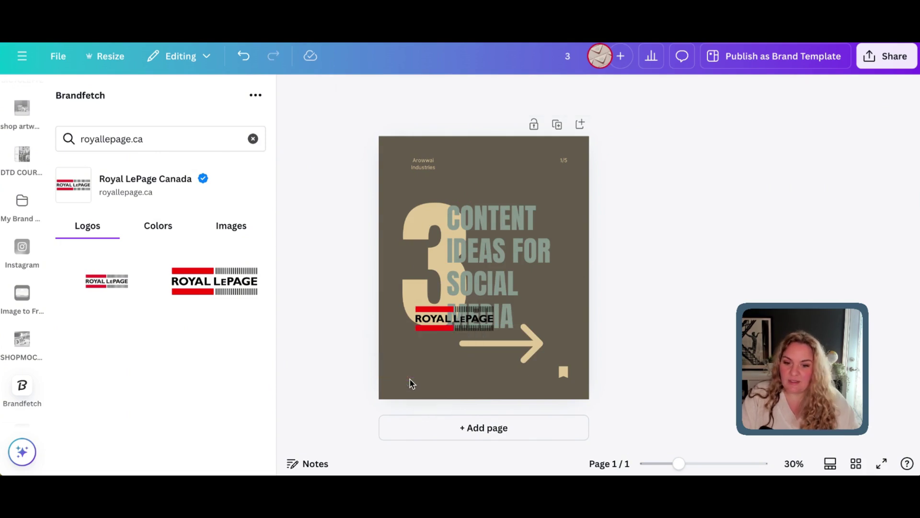
left_click_drag(432, 327, 420, 379)
left_click_drag(487, 354, 424, 370)
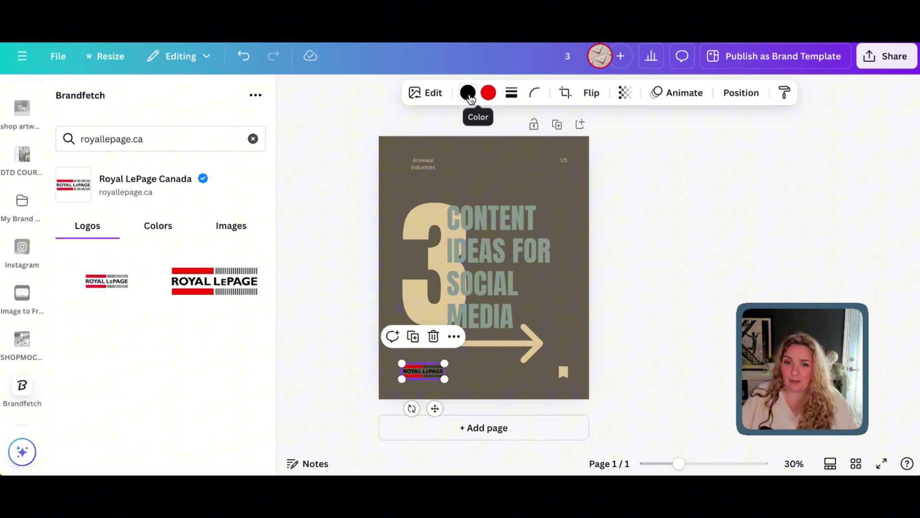
- Turn the logo's black and red parts white and shrink it slightly more
left_click(469, 96)
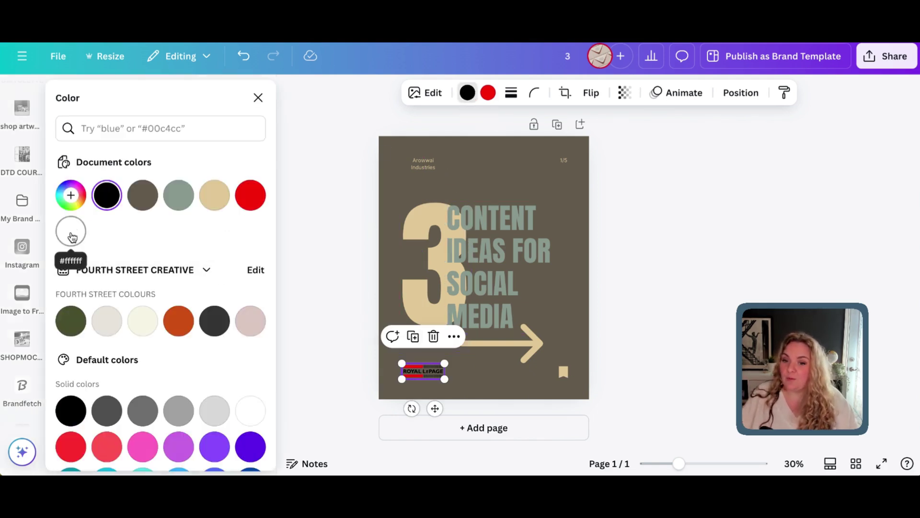
left_click(71, 234)
left_click(488, 93)
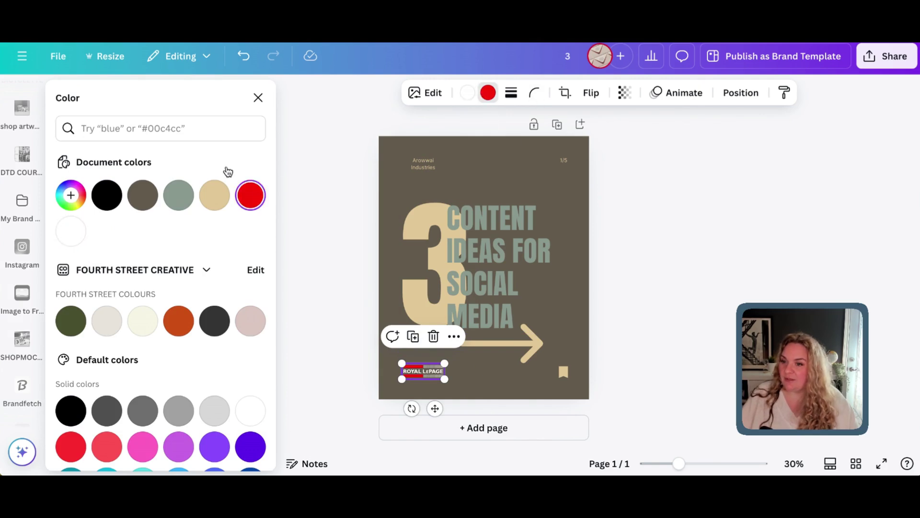
left_click(71, 231)
left_click(339, 269)
left_click(426, 372)
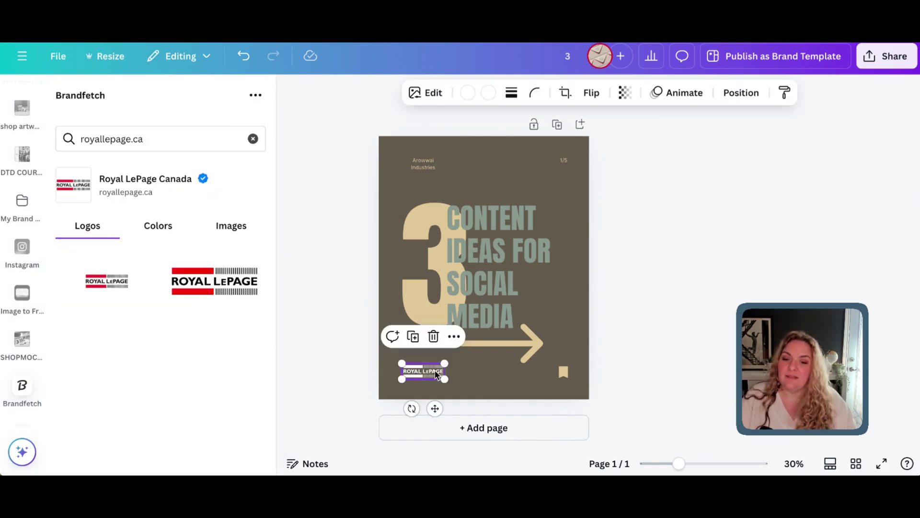
left_click_drag(442, 364, 437, 367)
left_click(358, 374)
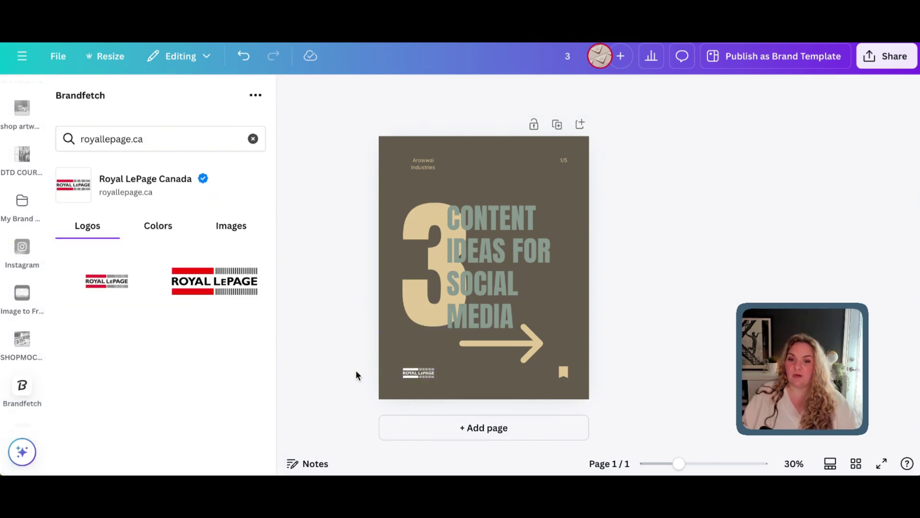